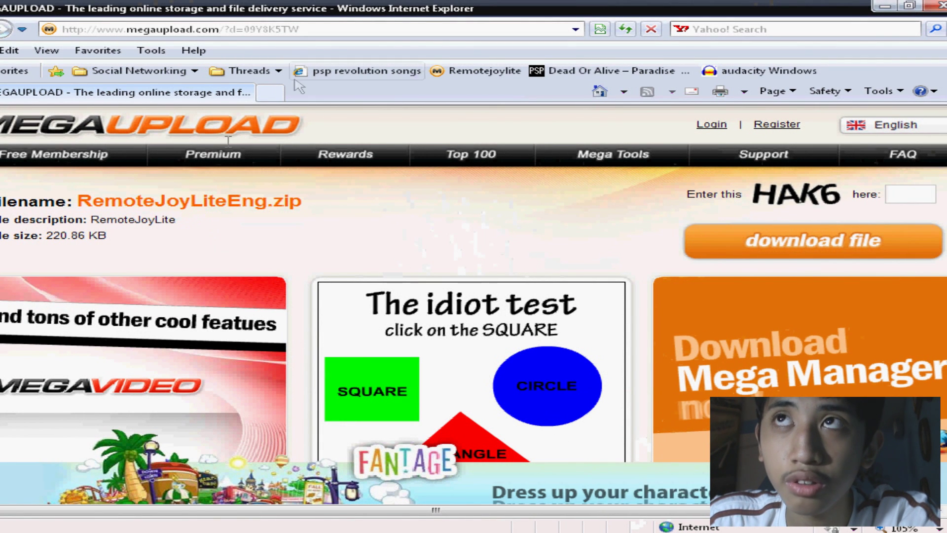
Enter the captcha letters for RemoteJoyLiteEng.zip on Megaupload and start its download
{"action": "left_click_drag", "start_coordinate": [2, 200], "coordinate": [299, 197]}
{"action": "left_click", "coordinate": [858, 211]}
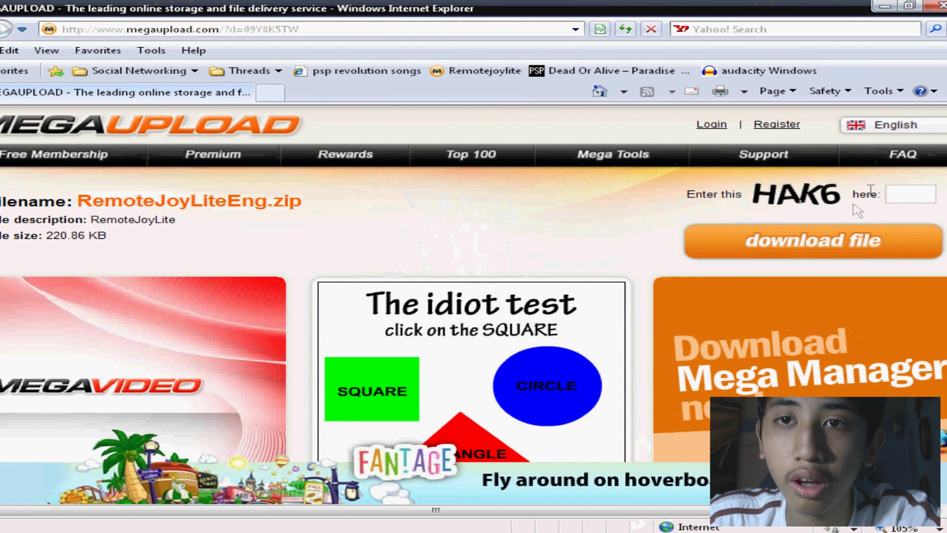
{"action": "type", "text": "ha"}
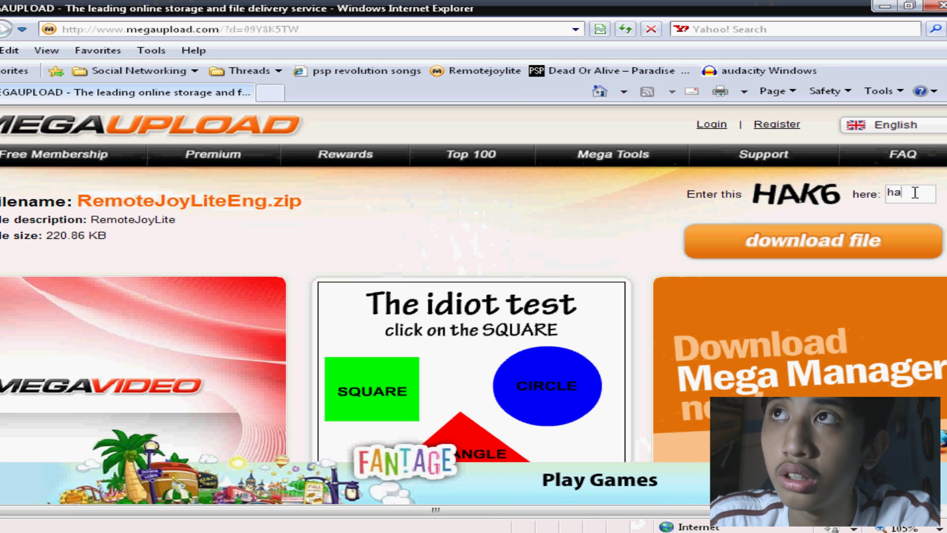
{"action": "type", "text": "k6"}
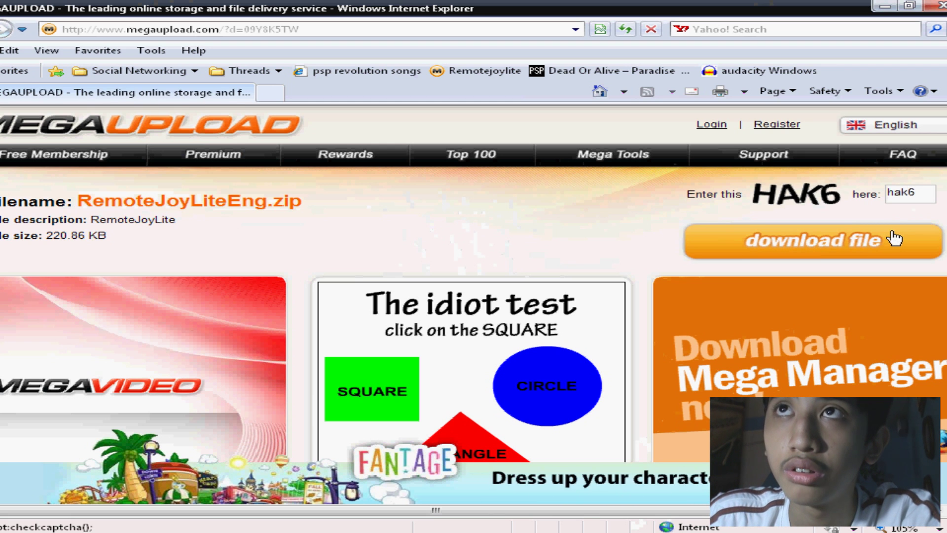
{"action": "left_click", "coordinate": [896, 238]}
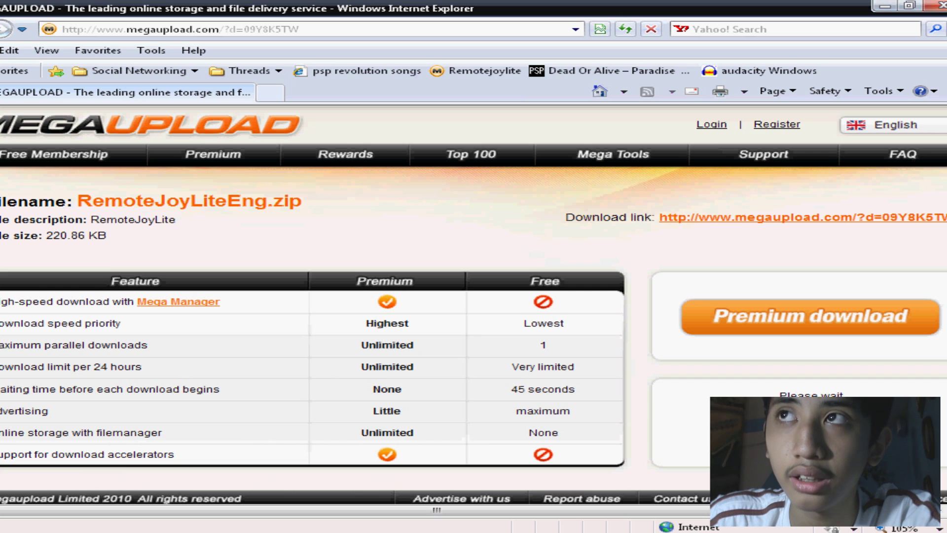
{"action": "scroll", "coordinate": [529, 308], "scroll_direction": "right", "scroll_amount": 1}
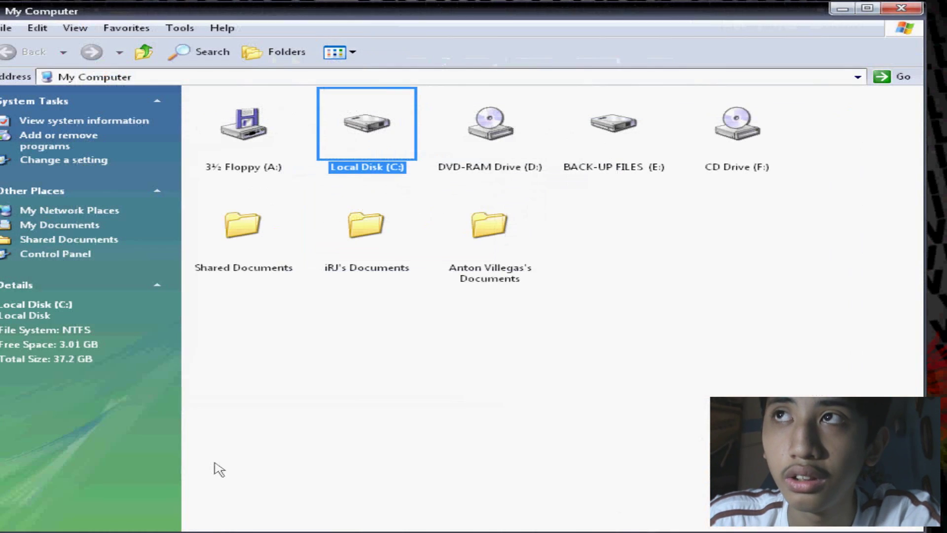
Open Local Disk (C:) and place the WinRAR archive window beside it, dismissing the licence nag
{"action": "double_click", "coordinate": [410, 133]}
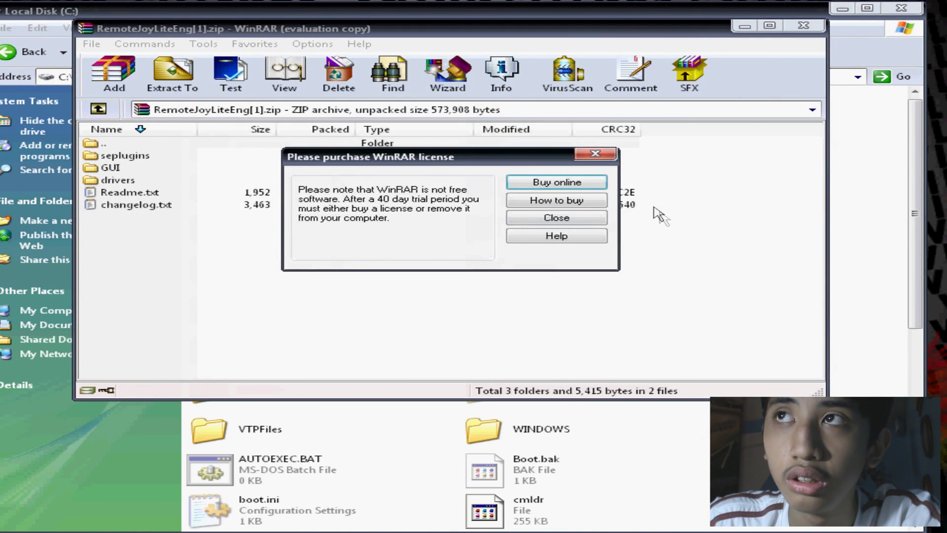
{"action": "left_click", "coordinate": [567, 218]}
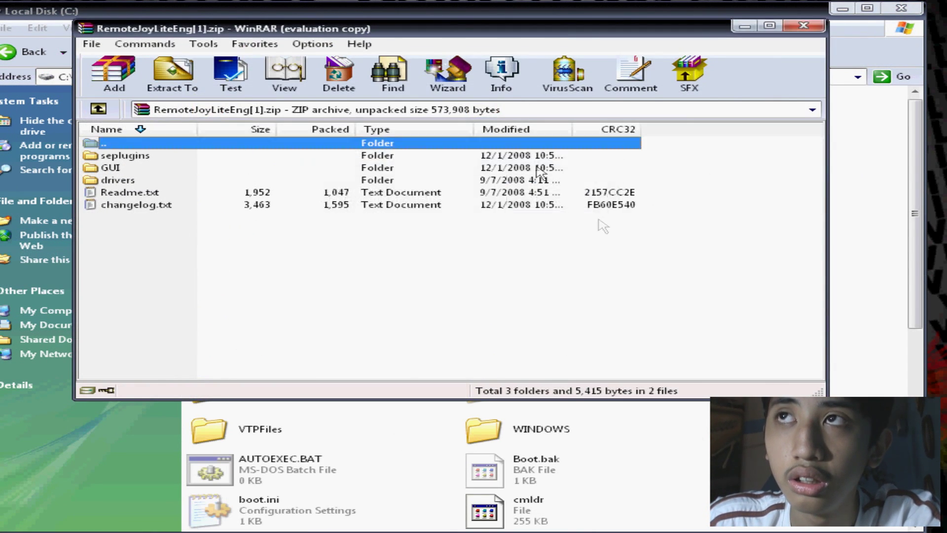
{"action": "left_click_drag", "start_coordinate": [357, 31], "coordinate": [616, 31]}
Browse the plugin files inside the archive's seplugins folder, then return to the archive root
{"action": "left_click", "coordinate": [416, 157]}
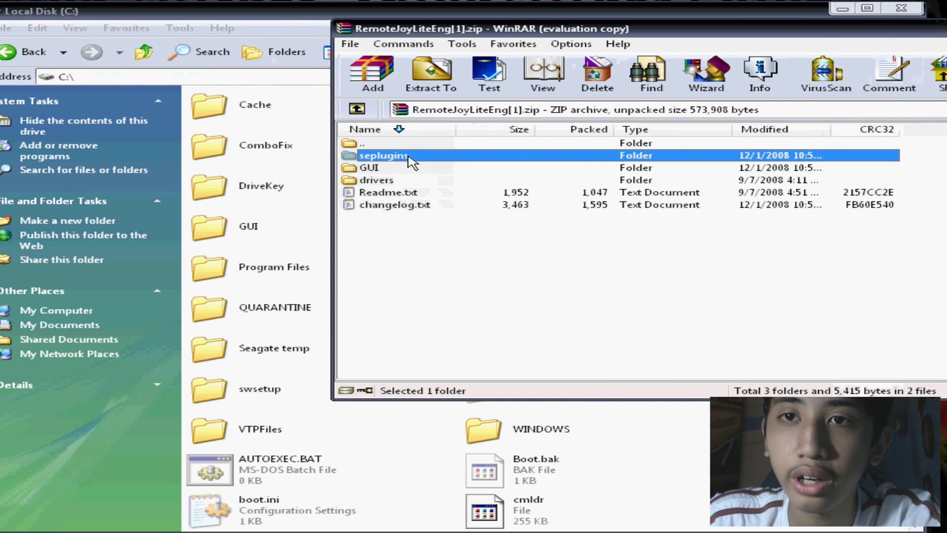
{"action": "double_click", "coordinate": [410, 156]}
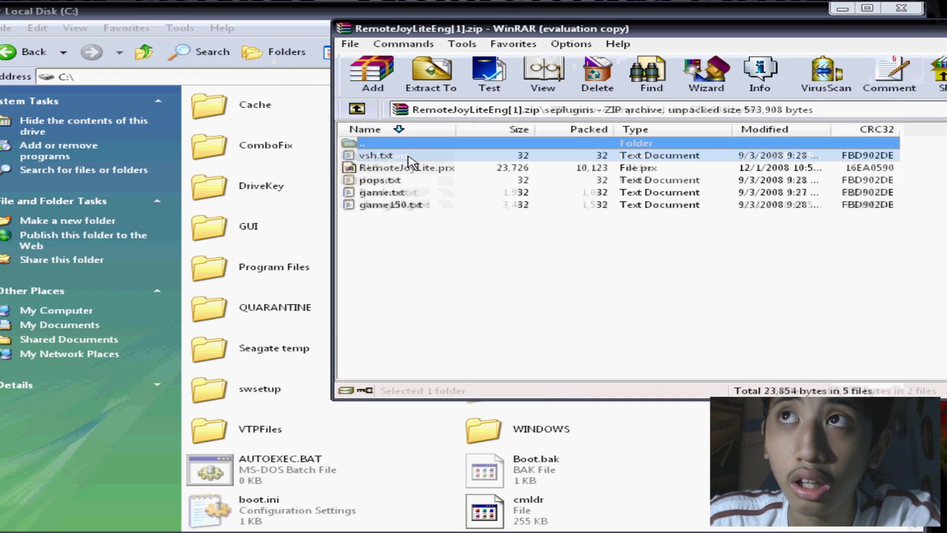
{"action": "key", "text": "BackSpace"}
{"action": "double_click", "coordinate": [411, 158]}
{"action": "key", "text": "Down"}
{"action": "key", "text": "Down"}
{"action": "key", "text": "Down"}
{"action": "key", "text": "Down"}
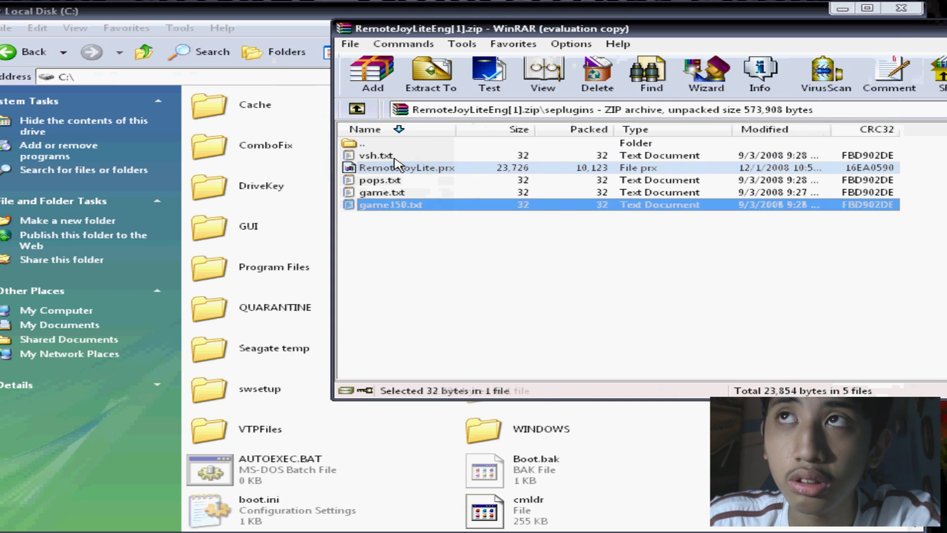
{"action": "key", "text": "Up"}
{"action": "key", "text": "Up"}
{"action": "key", "text": "Up"}
{"action": "key", "text": "Up"}
{"action": "key", "text": "Up"}
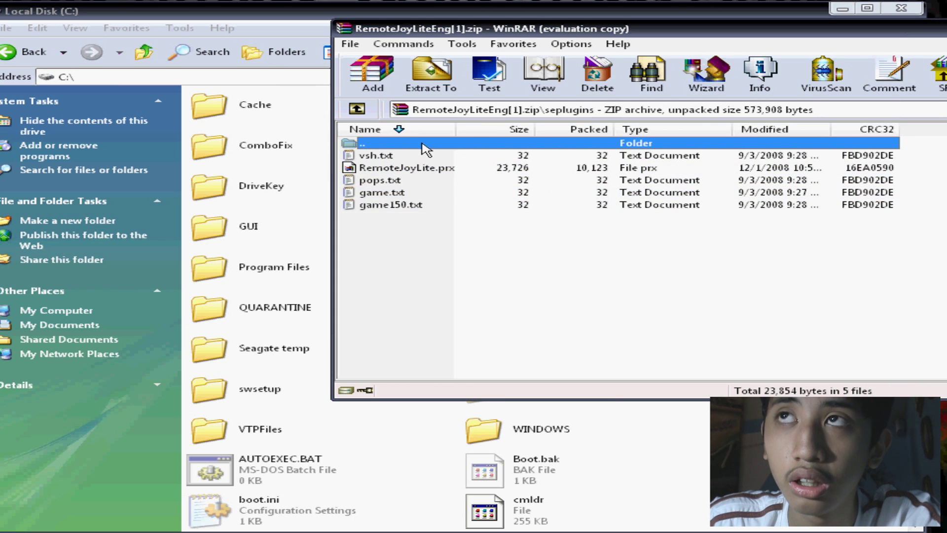
{"action": "key", "text": "Return"}
{"action": "key", "text": "Down"}
{"action": "key", "text": "Up"}
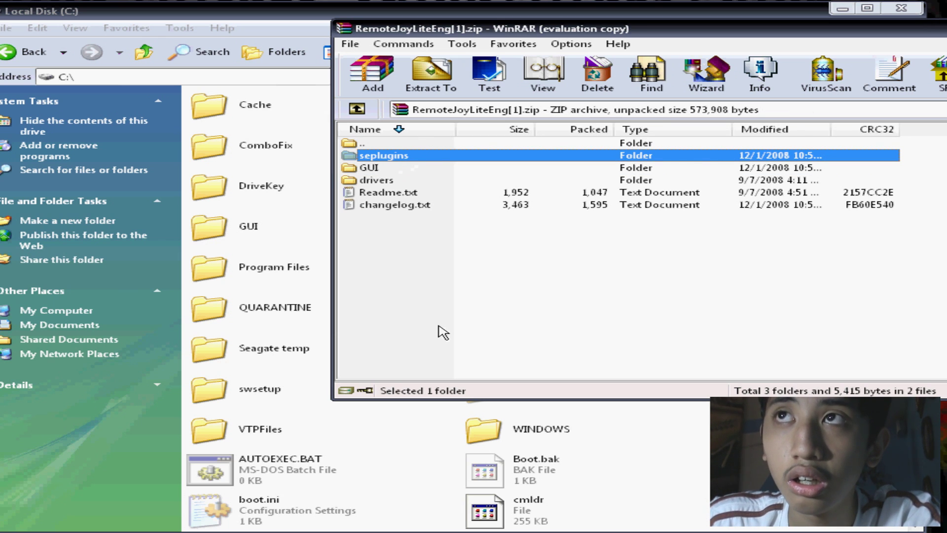
Copy the archive's GUI and drivers folders into C:\, choosing Yes to All to replace existing ones
{"action": "left_click", "coordinate": [462, 170]}
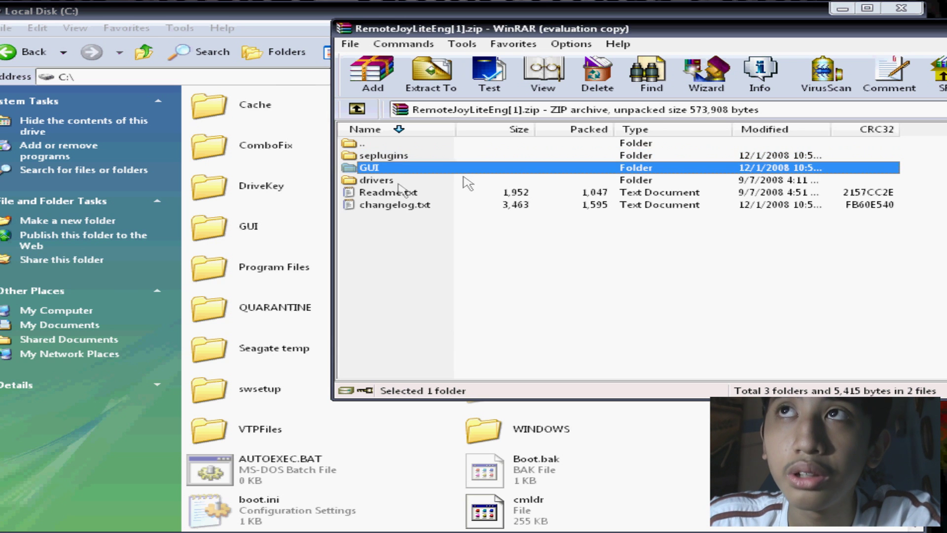
{"action": "left_click", "coordinate": [400, 180], "text": "shift"}
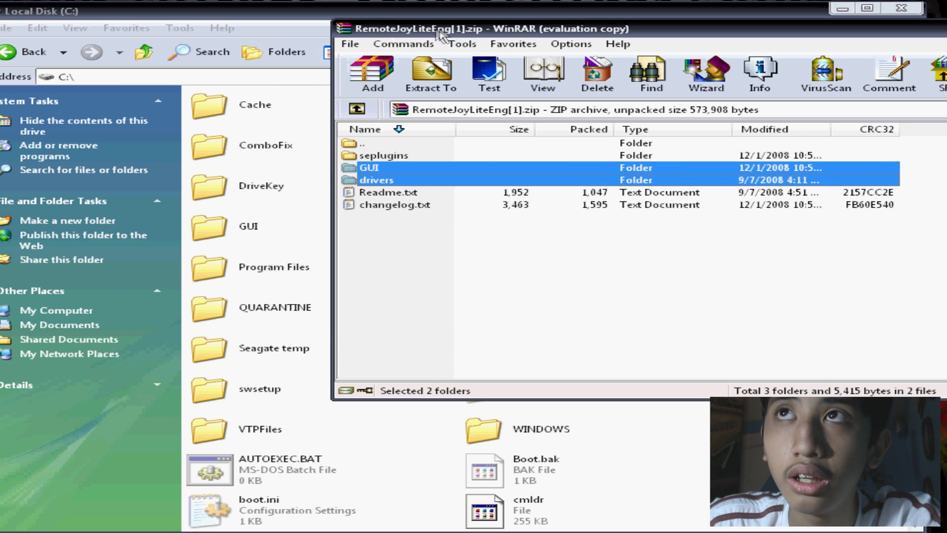
{"action": "left_click_drag", "start_coordinate": [440, 35], "coordinate": [825, 6]}
{"action": "left_click_drag", "start_coordinate": [792, 138], "coordinate": [380, 242]}
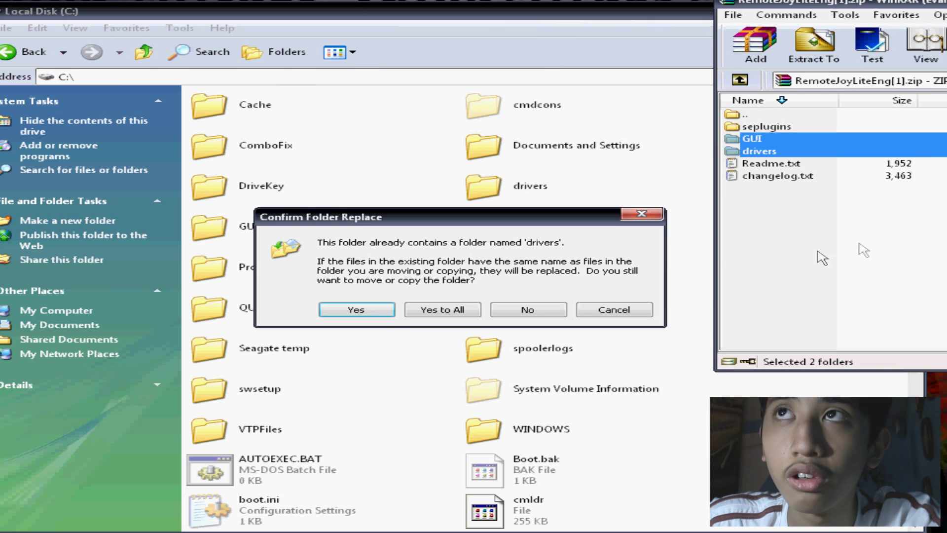
{"action": "left_click", "coordinate": [423, 310]}
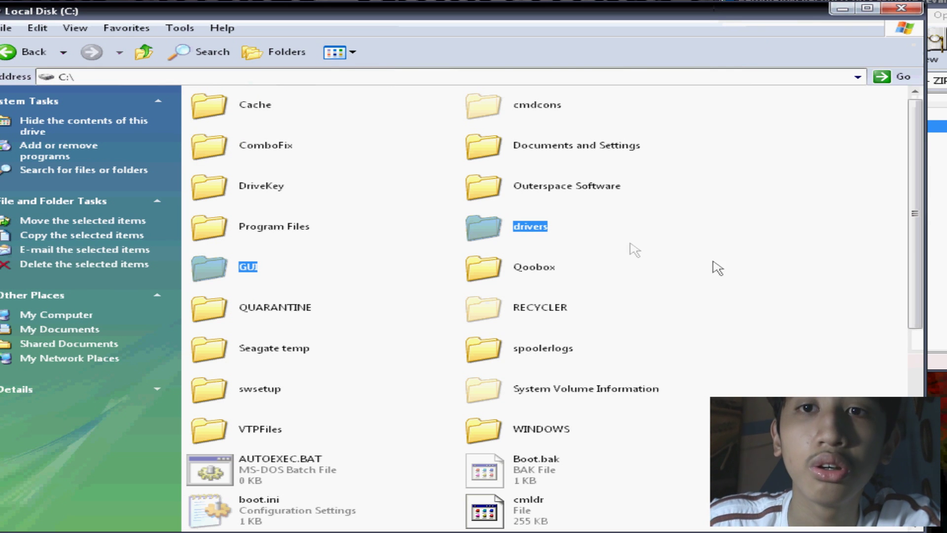
{"action": "left_click", "coordinate": [907, 528]}
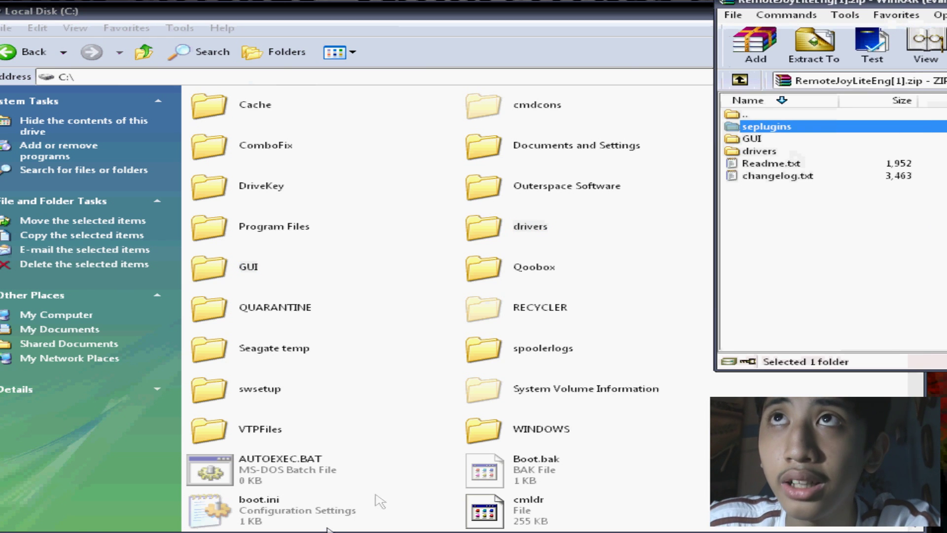
Go up from C: to My Computer and open the PSP's G: drive
{"action": "left_click", "coordinate": [623, 437]}
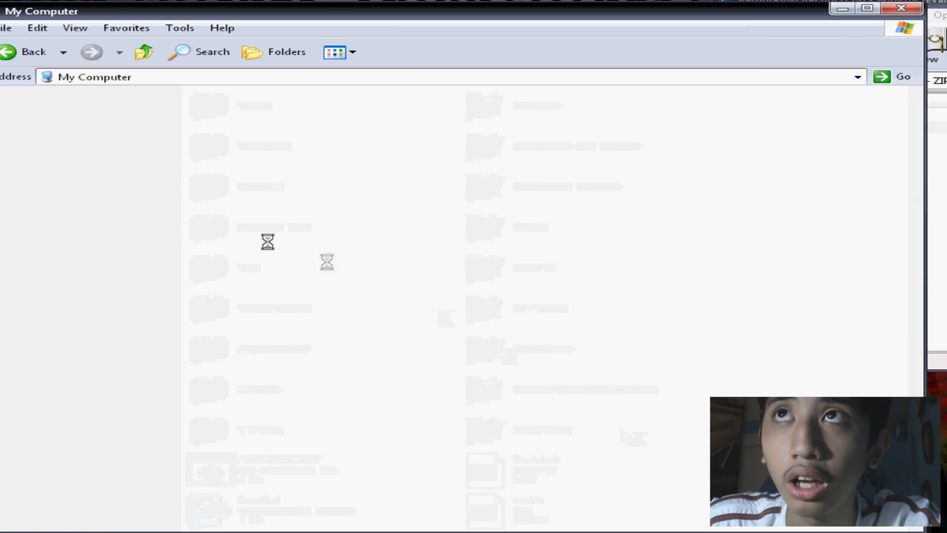
{"action": "key", "text": "BackSpace"}
{"action": "left_click", "coordinate": [249, 232]}
{"action": "double_click", "coordinate": [249, 232]}
Drag the archive's seplugins folder onto the PSP's G: drive and close WinRAR
{"action": "left_click", "coordinate": [928, 5]}
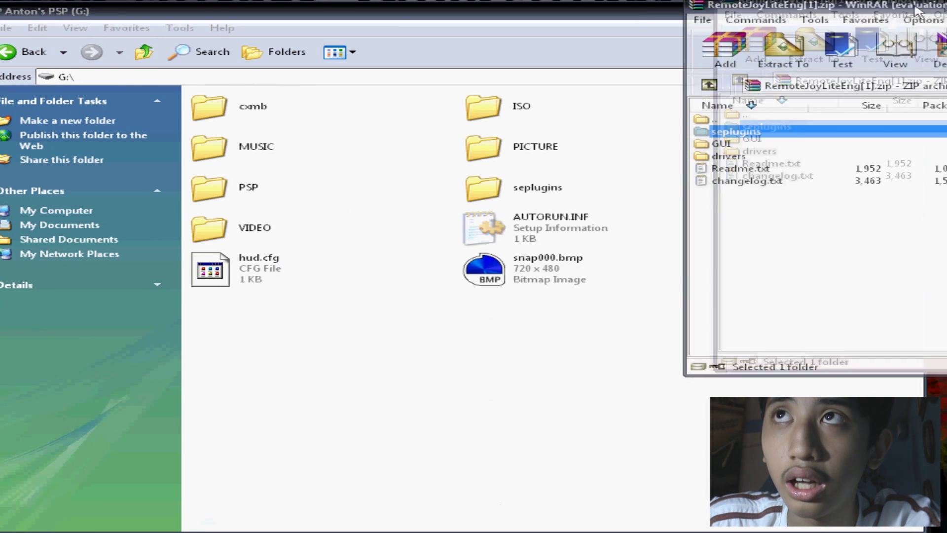
{"action": "left_click_drag", "start_coordinate": [928, 5], "coordinate": [903, 37]}
{"action": "left_click_drag", "start_coordinate": [749, 165], "coordinate": [764, 71]}
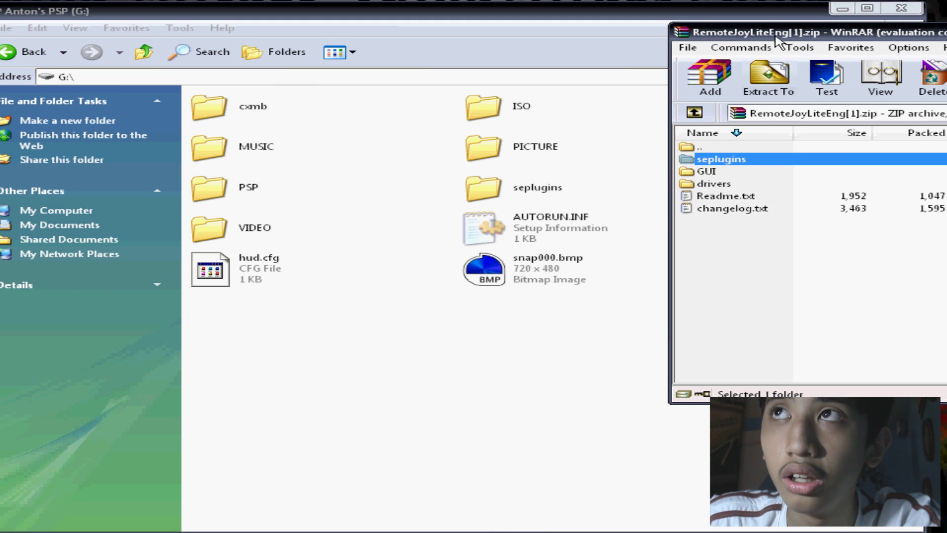
{"action": "left_click_drag", "start_coordinate": [763, 32], "coordinate": [291, 341]}
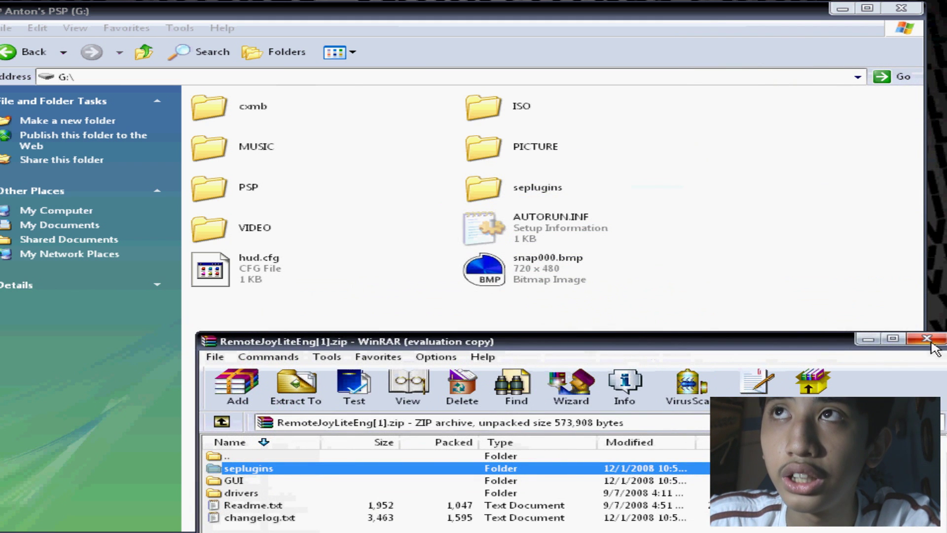
{"action": "left_click", "coordinate": [927, 338]}
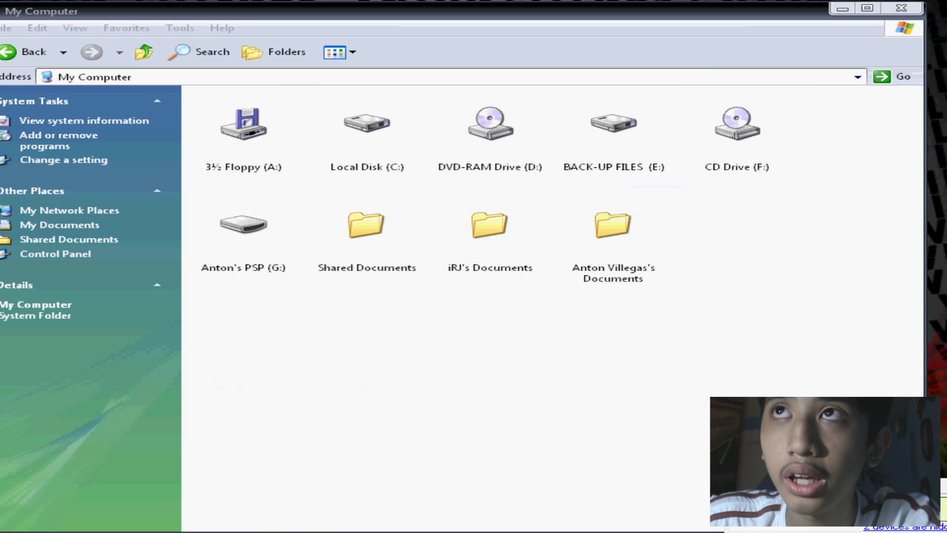
Safely remove the PSP's USB storage device, then open Local Disk (C:) from My Computer
{"action": "left_click", "coordinate": [784, 526]}
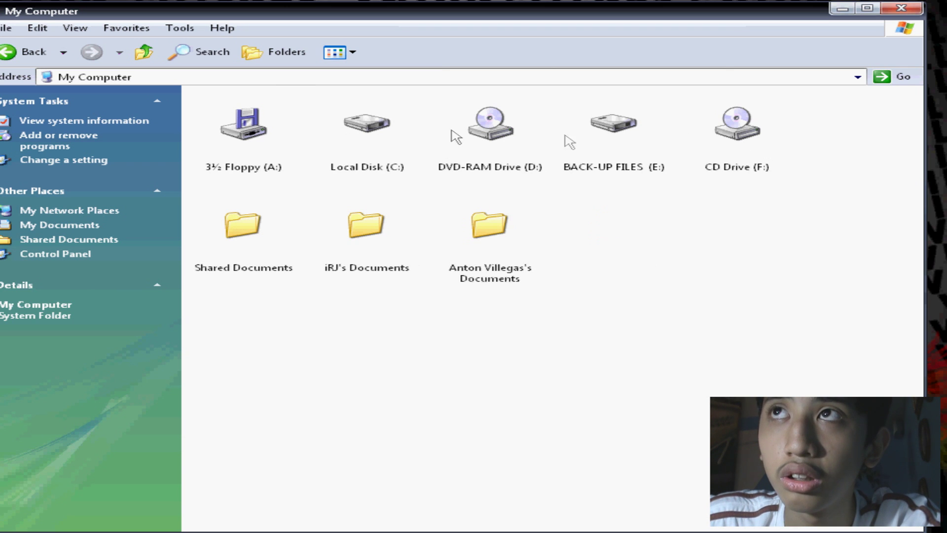
{"action": "left_click", "coordinate": [401, 132]}
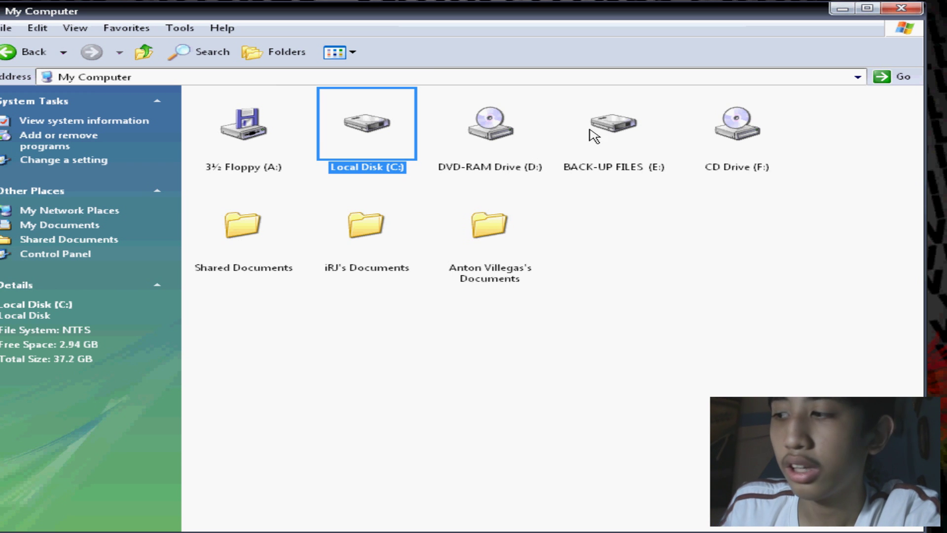
{"action": "double_click", "coordinate": [417, 150]}
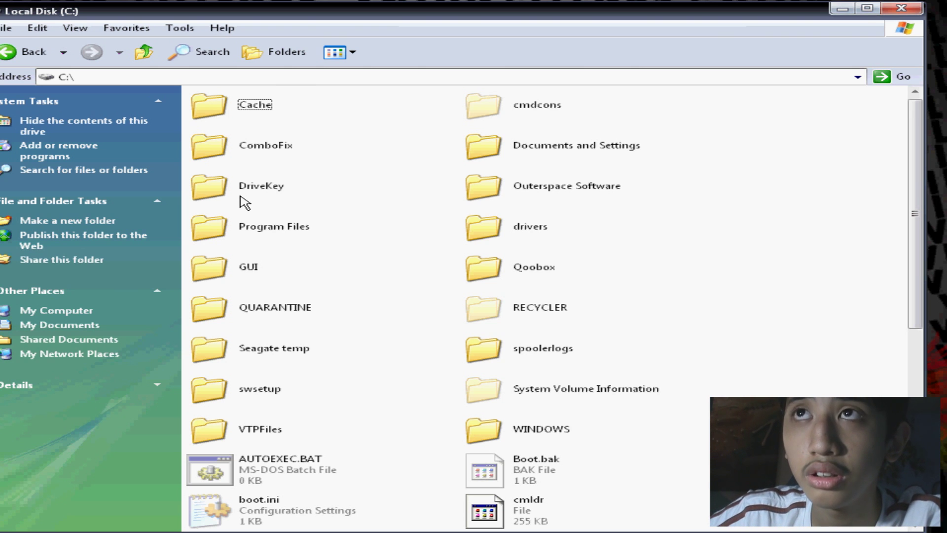
Choose 'Install from a list or specific location' for the PSP Type B driver
{"action": "right_click", "coordinate": [935, 214]}
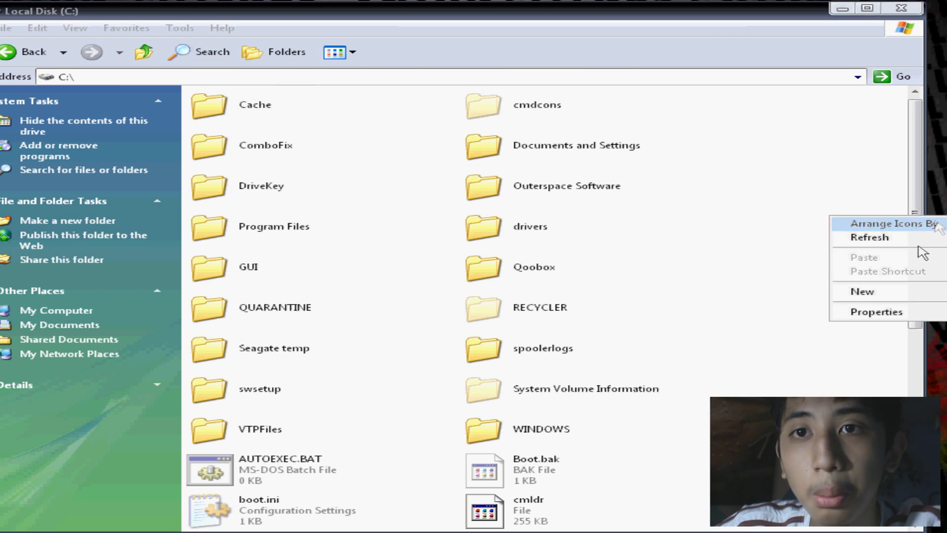
{"action": "left_click", "coordinate": [935, 234]}
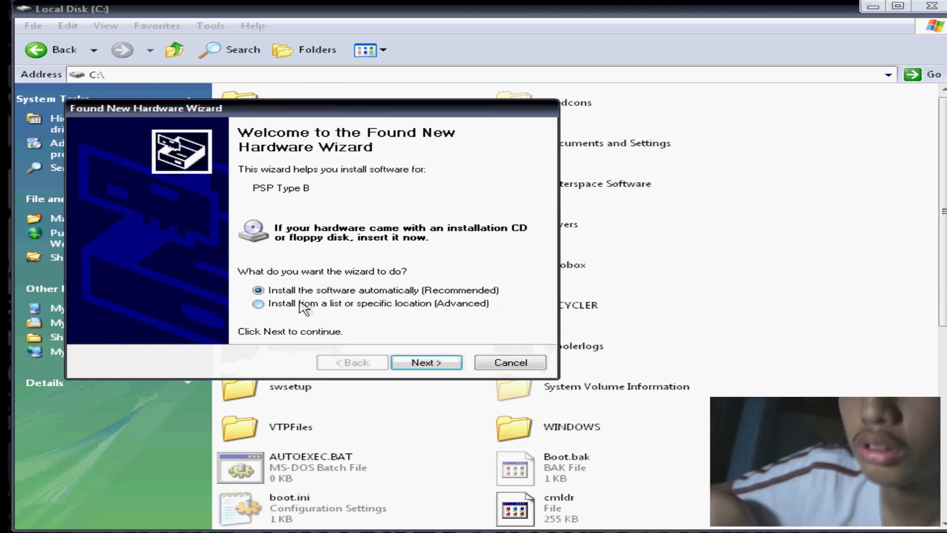
{"action": "left_click", "coordinate": [282, 309]}
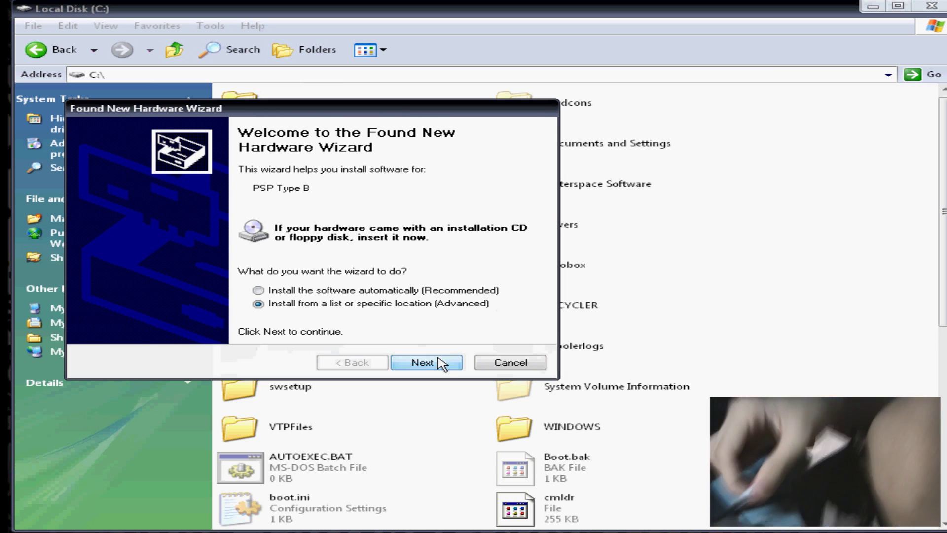
{"action": "left_click", "coordinate": [424, 362]}
Set the driver search location to C:\drivers\usb_driver and start the search
{"action": "double_click", "coordinate": [247, 253]}
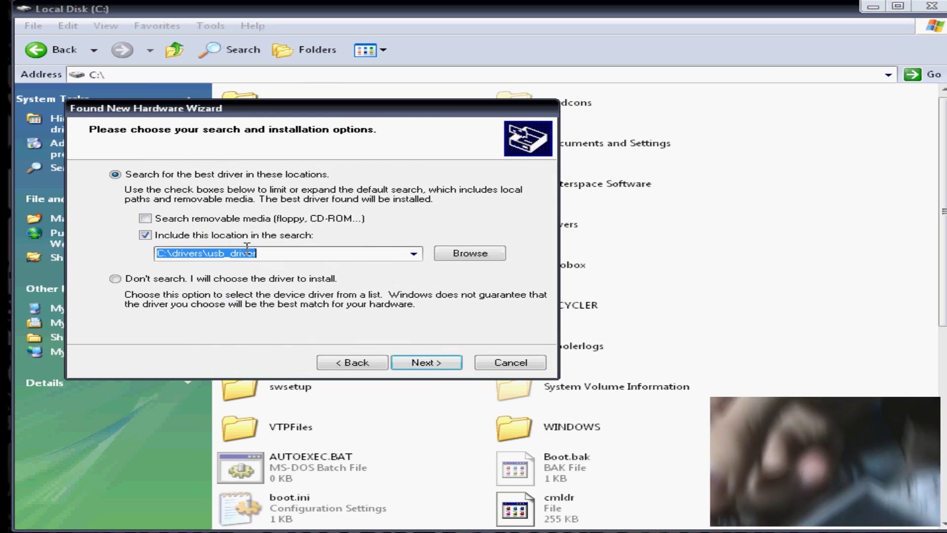
{"action": "left_click", "coordinate": [463, 257]}
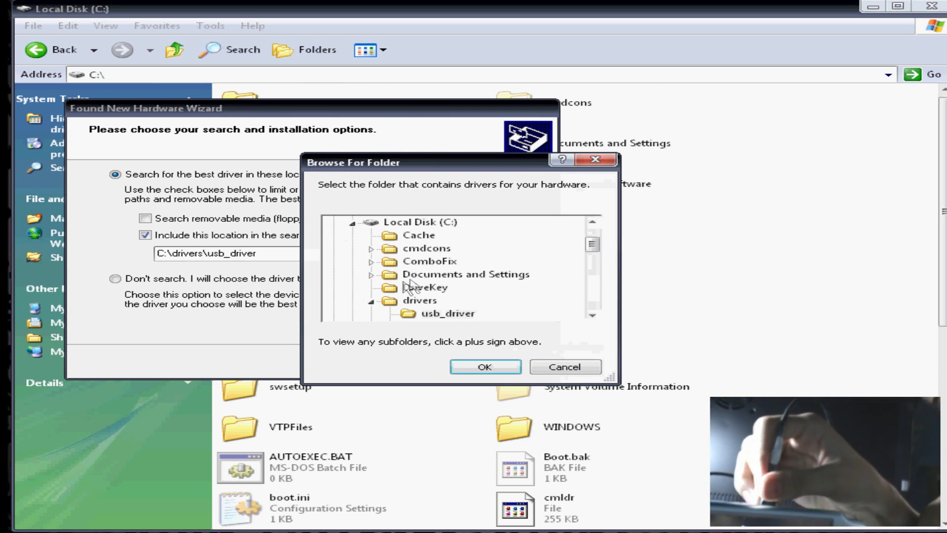
{"action": "left_click", "coordinate": [394, 301]}
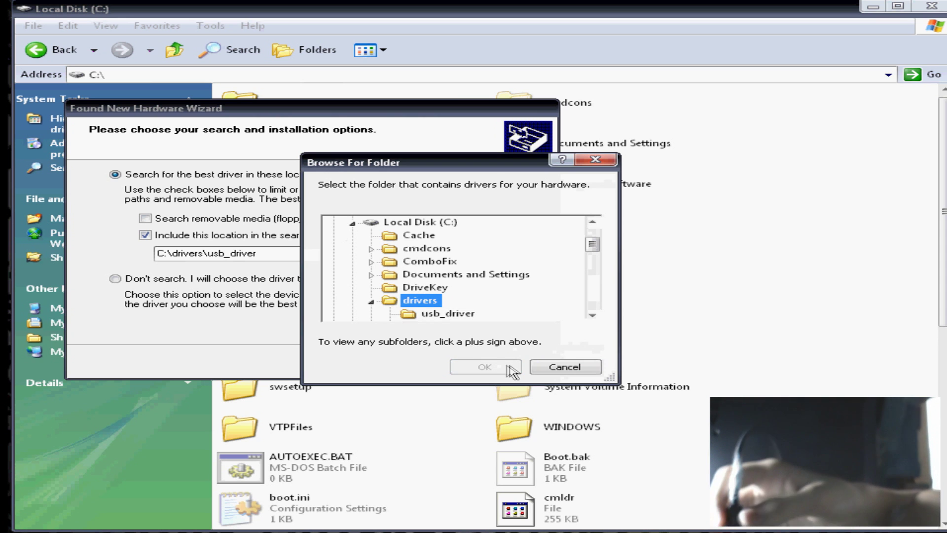
{"action": "left_click", "coordinate": [436, 314]}
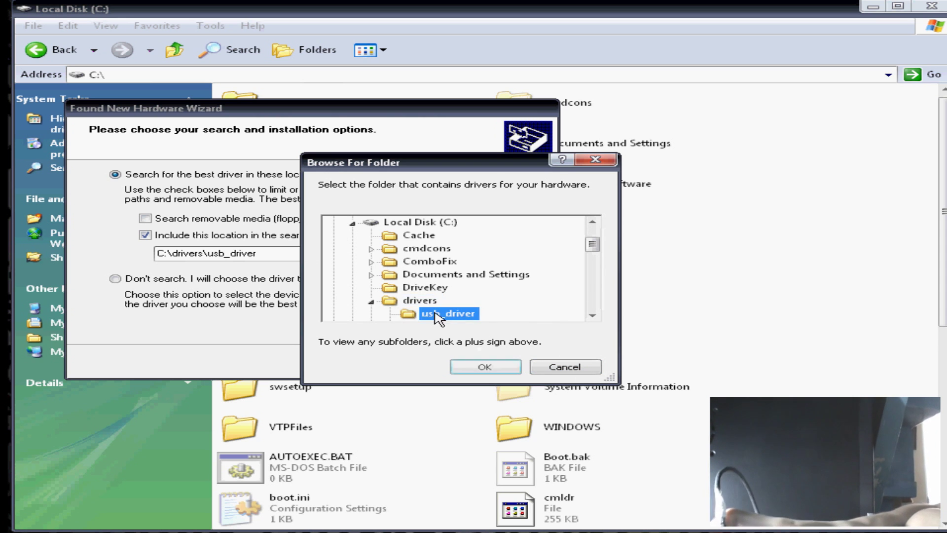
{"action": "scroll", "coordinate": [436, 318], "scroll_direction": "down", "scroll_amount": 1}
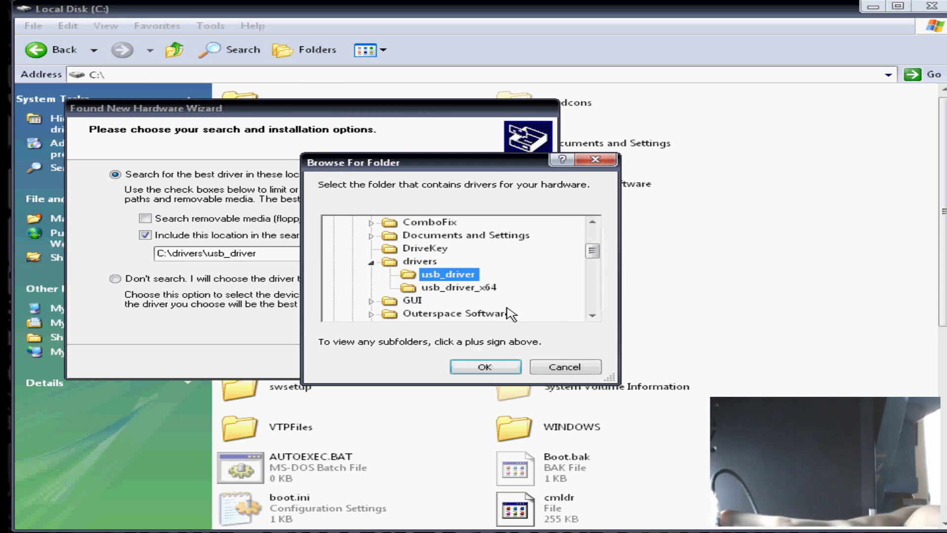
{"action": "left_click", "coordinate": [486, 369]}
{"action": "left_click", "coordinate": [451, 363]}
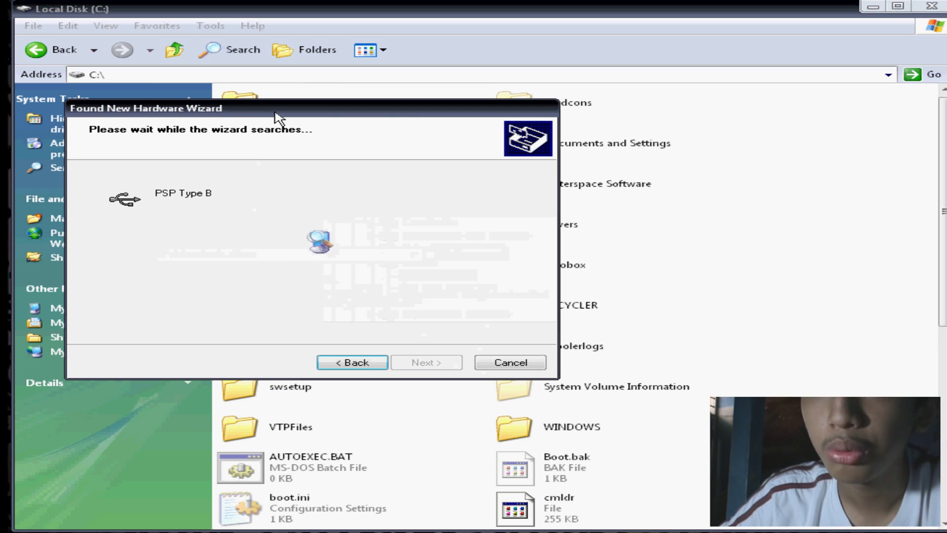
Let the PSP Type B driver finish installing, then close the wizard with Finish
{"action": "left_click_drag", "start_coordinate": [275, 119], "coordinate": [300, 113]}
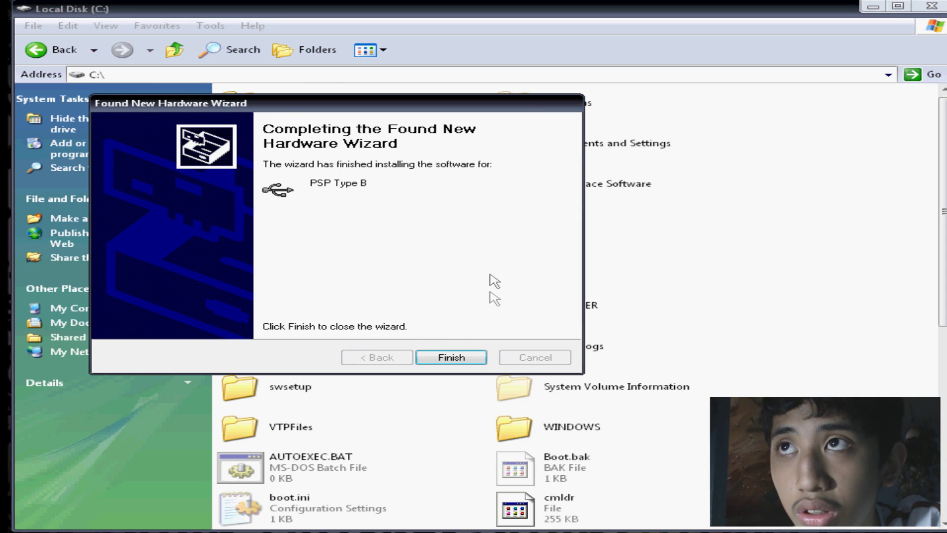
{"action": "left_click", "coordinate": [448, 357]}
{"action": "left_click", "coordinate": [273, 275]}
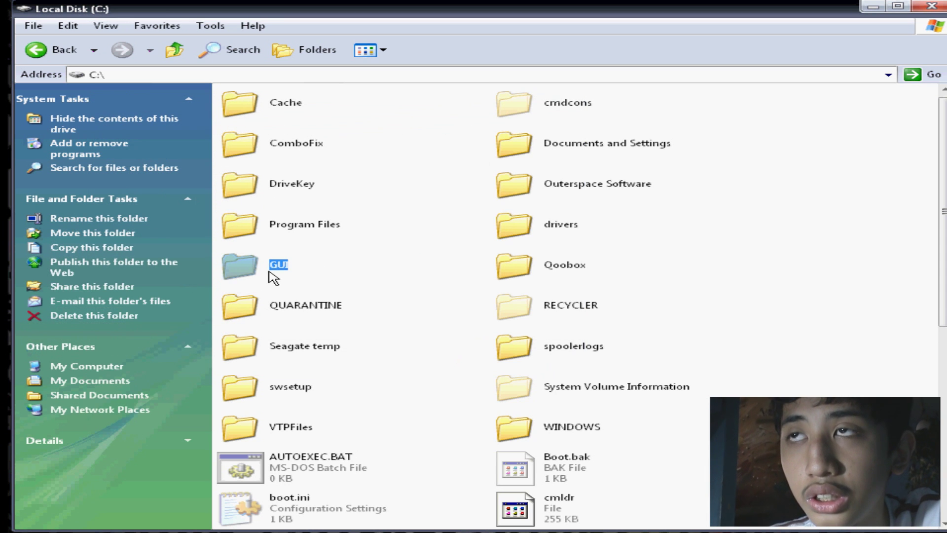
Run RemoteJoyLite_en.exe from C:\GUI and switch its PSP mirror to full screen
{"action": "double_click", "coordinate": [273, 273]}
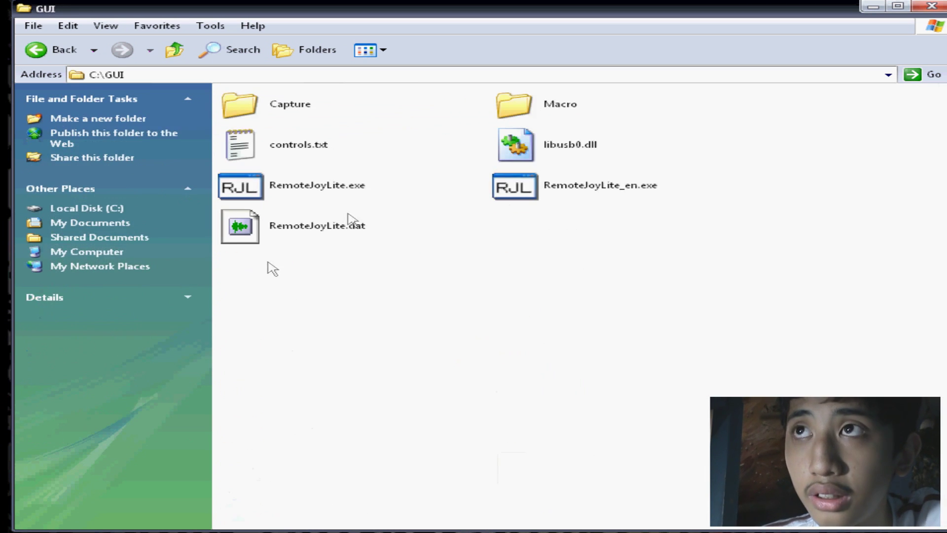
{"action": "left_click", "coordinate": [545, 191]}
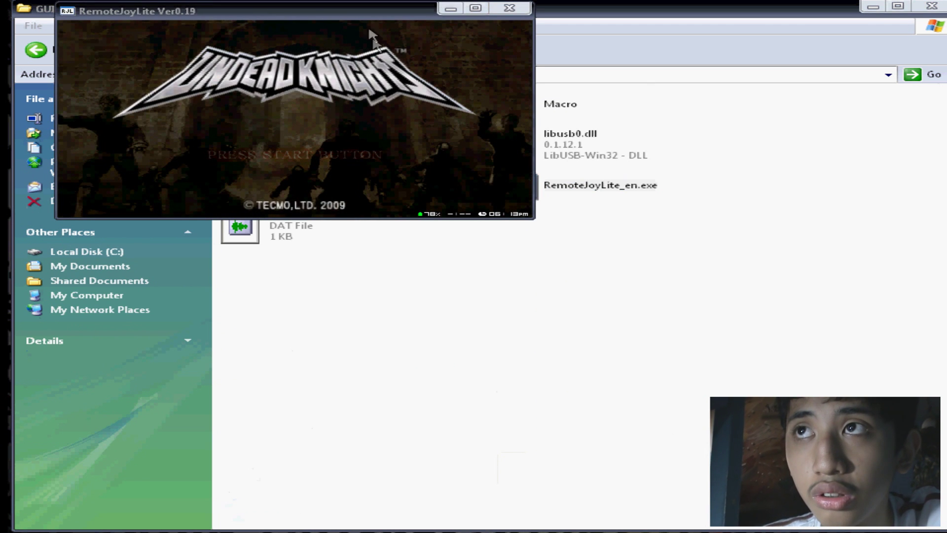
{"action": "left_click_drag", "start_coordinate": [360, 21], "coordinate": [569, 225]}
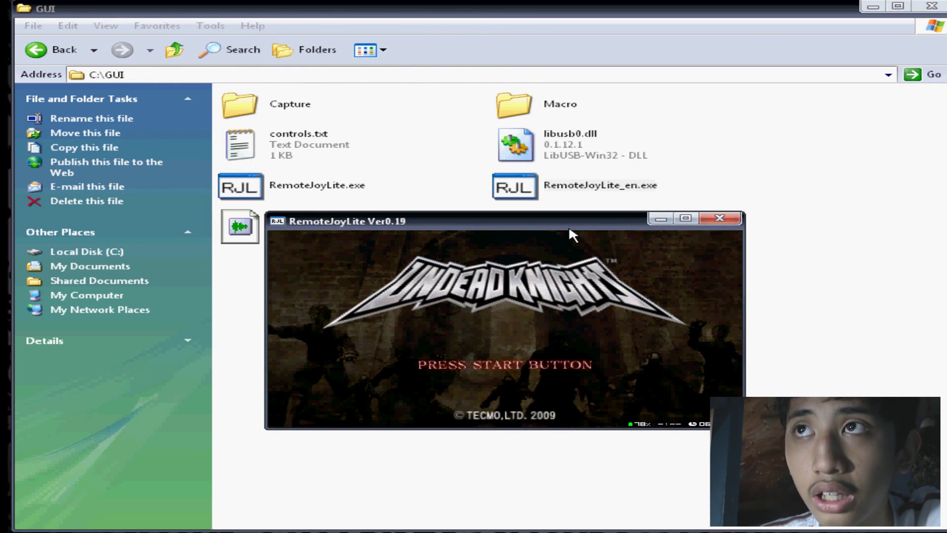
{"action": "double_click", "coordinate": [542, 303]}
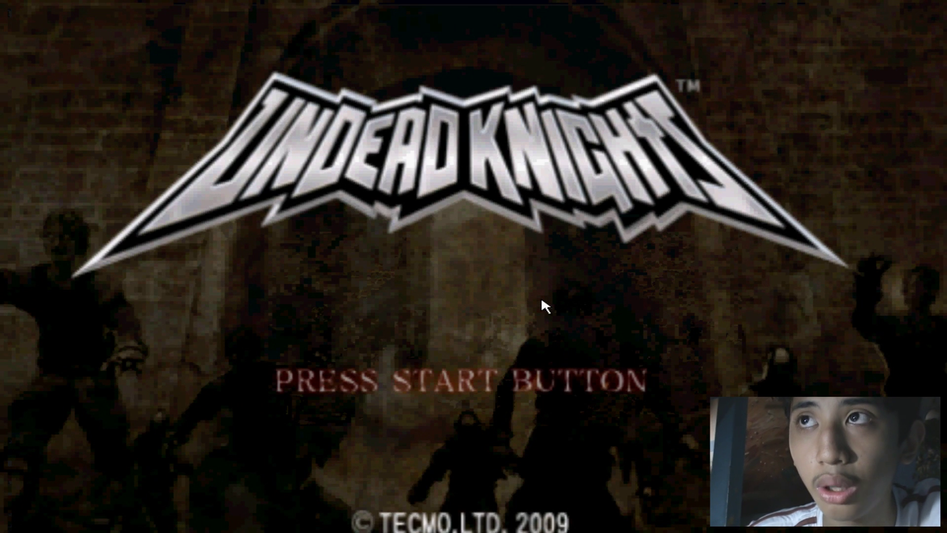
Press Start in Undead Knights and load the saved game
{"action": "key", "text": "Return"}
{"action": "key", "text": "Right"}
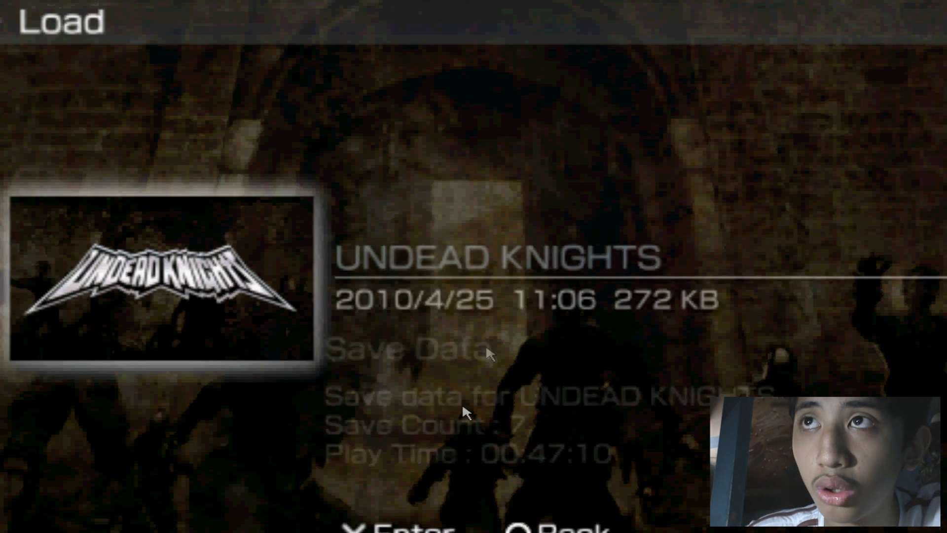
{"action": "key", "text": "z"}
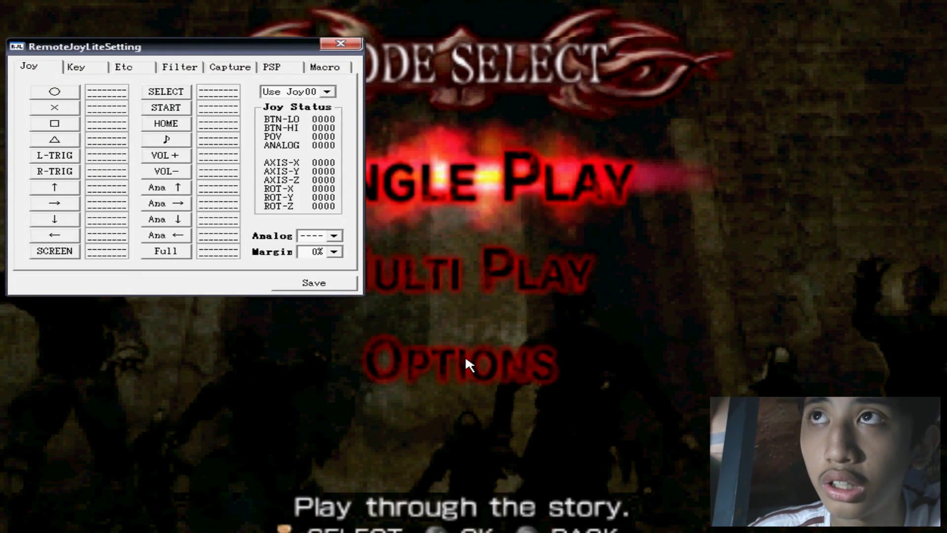
Switch the RemoteJoyLite mirror from full screen back to windowed mode with Alt+Enter
{"action": "key", "text": "alt+Return"}
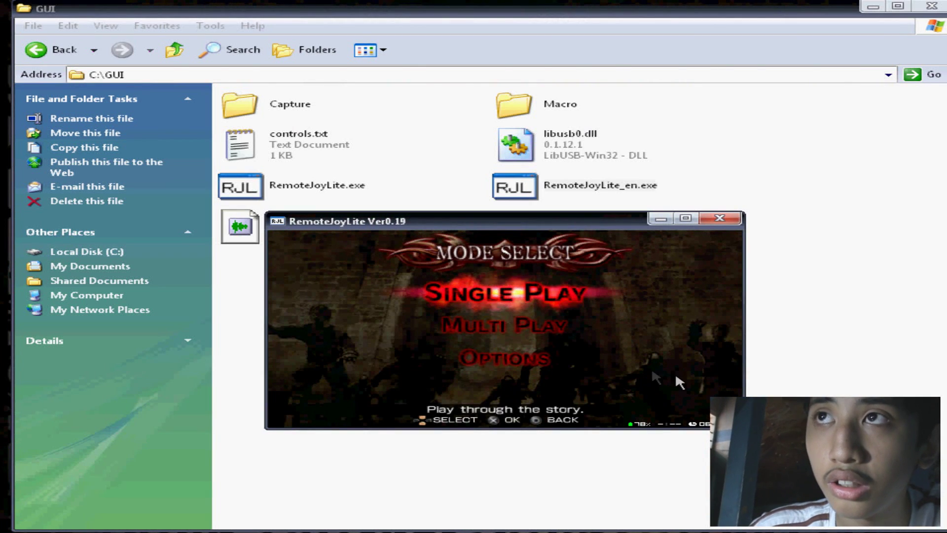